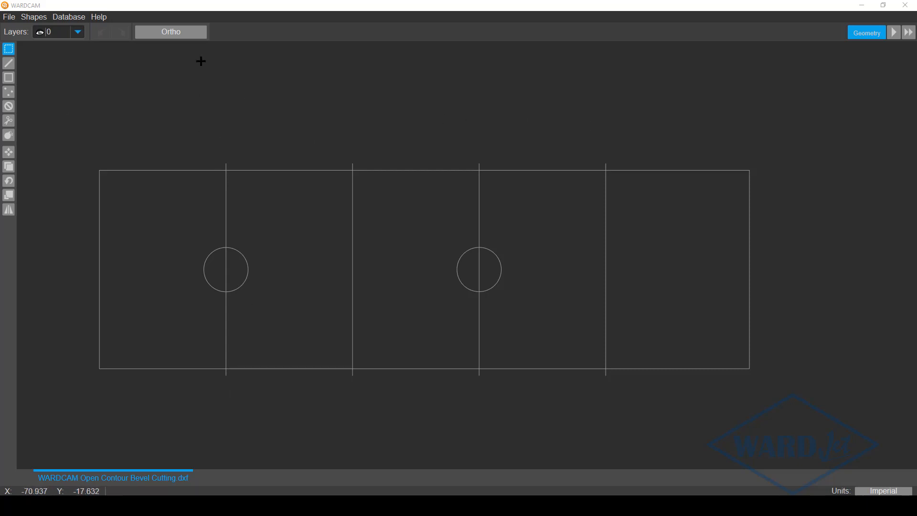
- Draw a narrow rectangle just left of the first interior vertical line, using that line as its full-height right edge
left_click(9, 79)
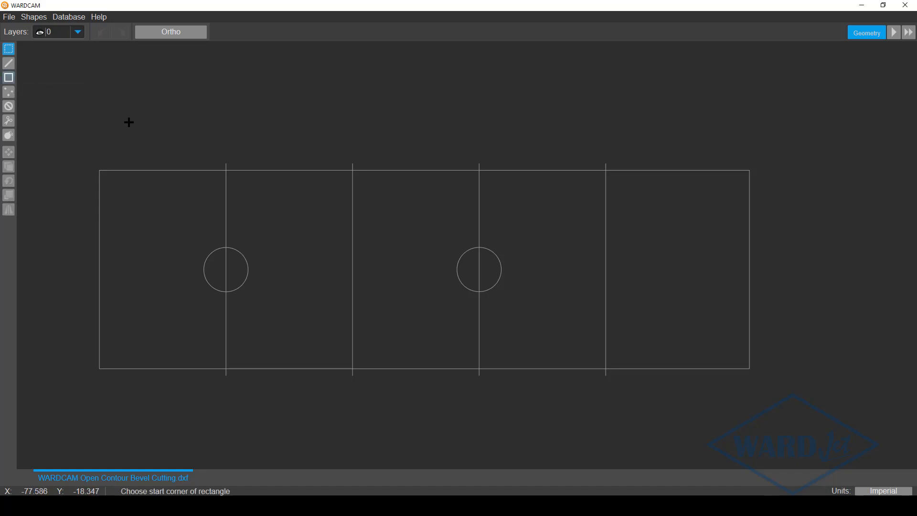
left_click(226, 163)
scroll(217, 368, "up", 5)
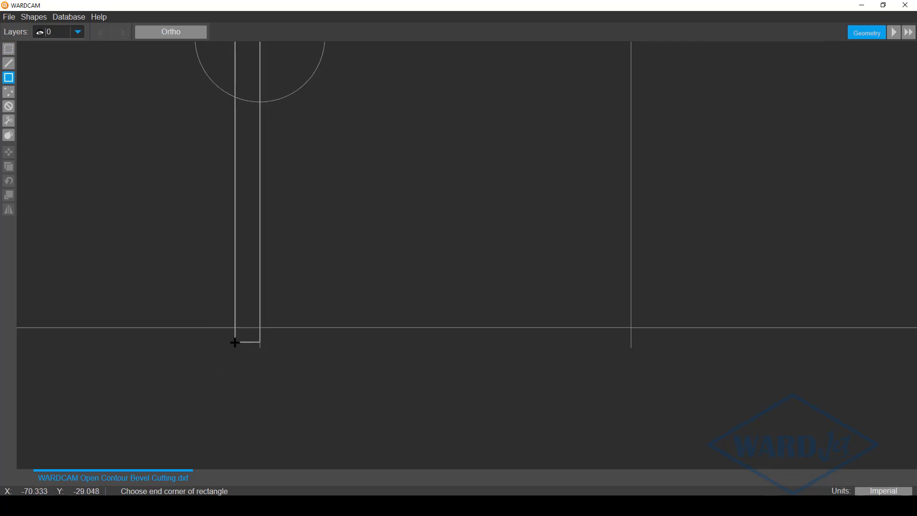
left_click(223, 346)
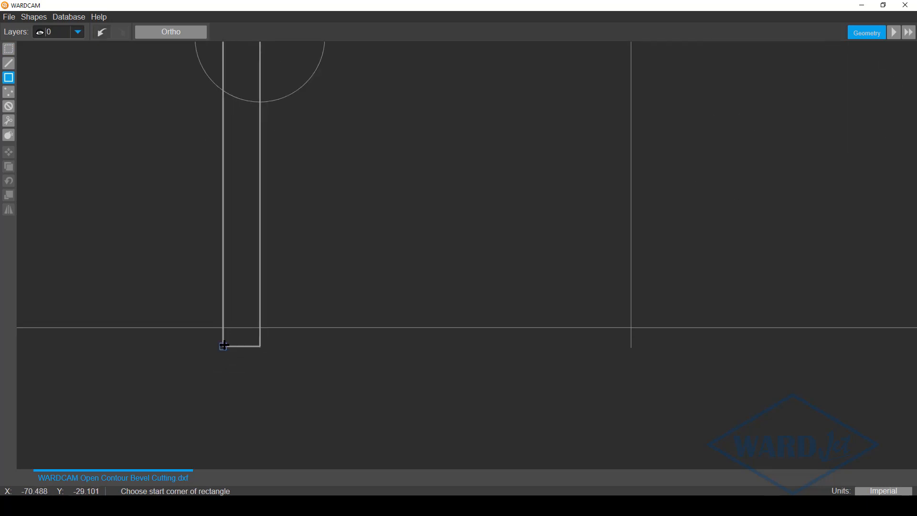
scroll(285, 318, "down", 6)
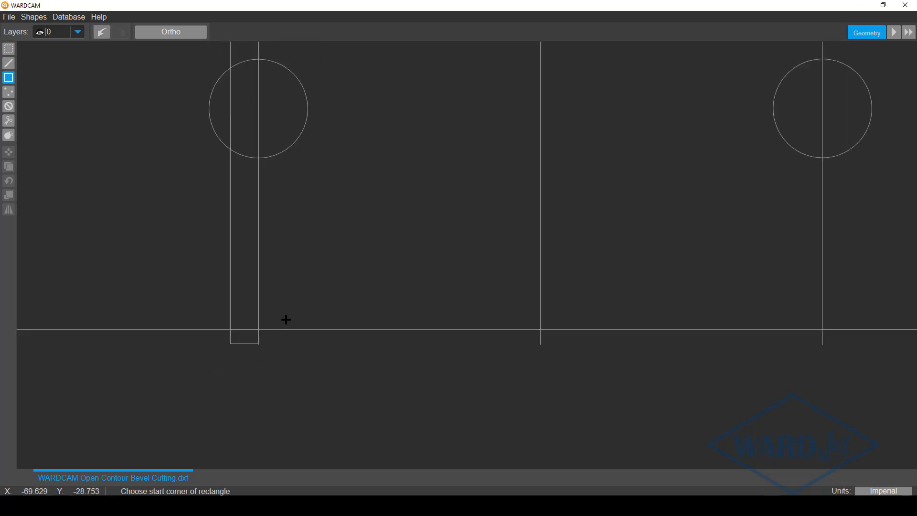
- Draw a matching narrow full-height rectangle along the left side of the third interior vertical line, through the second circle
left_click(521, 118)
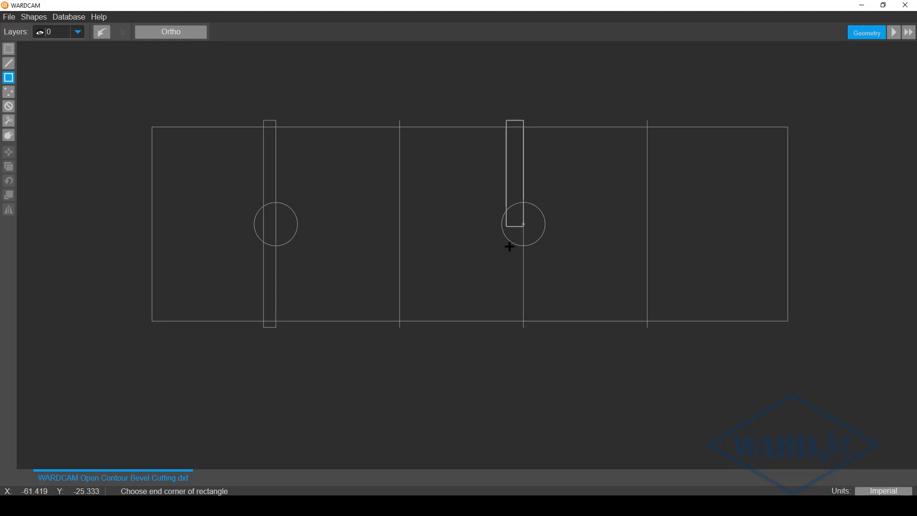
scroll(516, 322, "up", 3)
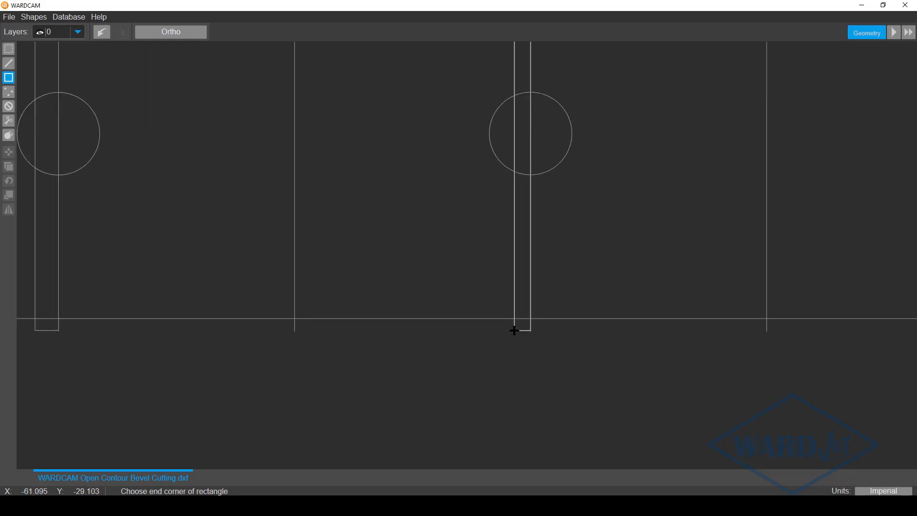
left_click(514, 330)
scroll(511, 326, "down", 3)
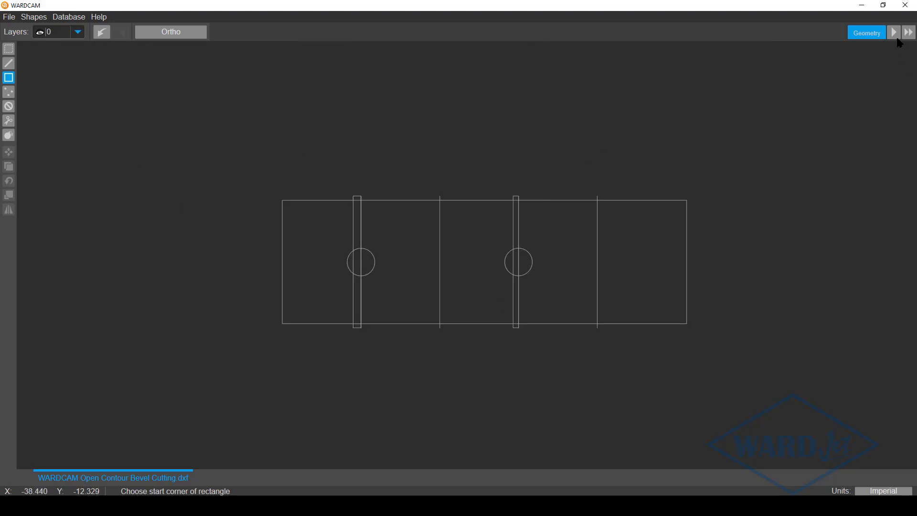
- Proceed to the Parts stage and assign Normal-quality open contour cutting to the second and fourth vertical lines
left_click(894, 32)
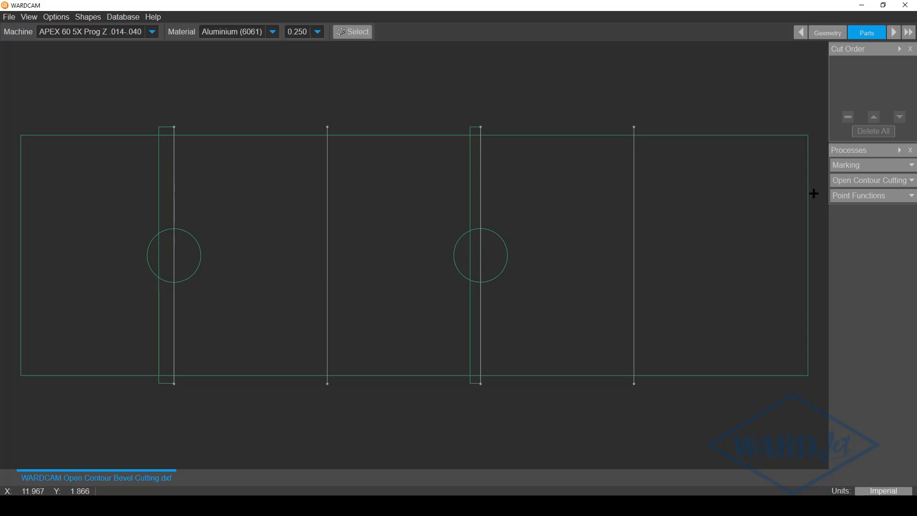
left_click(913, 182)
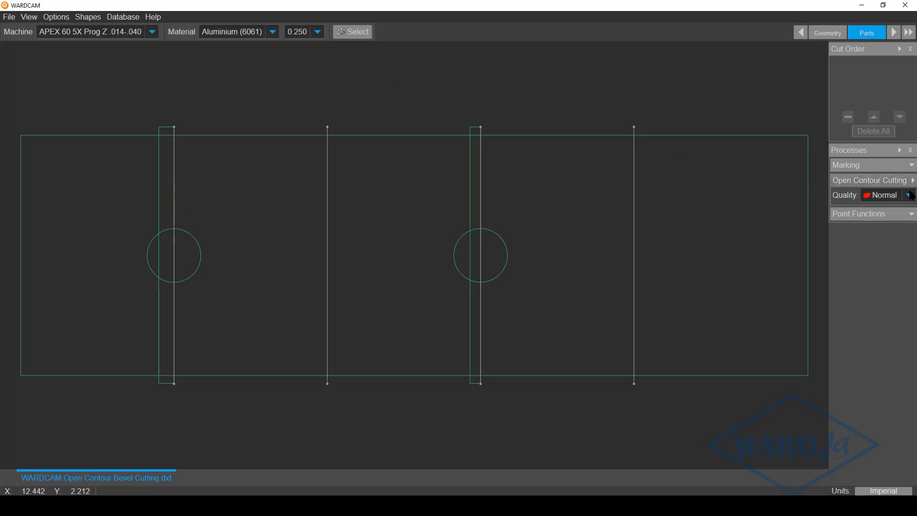
left_click(326, 417)
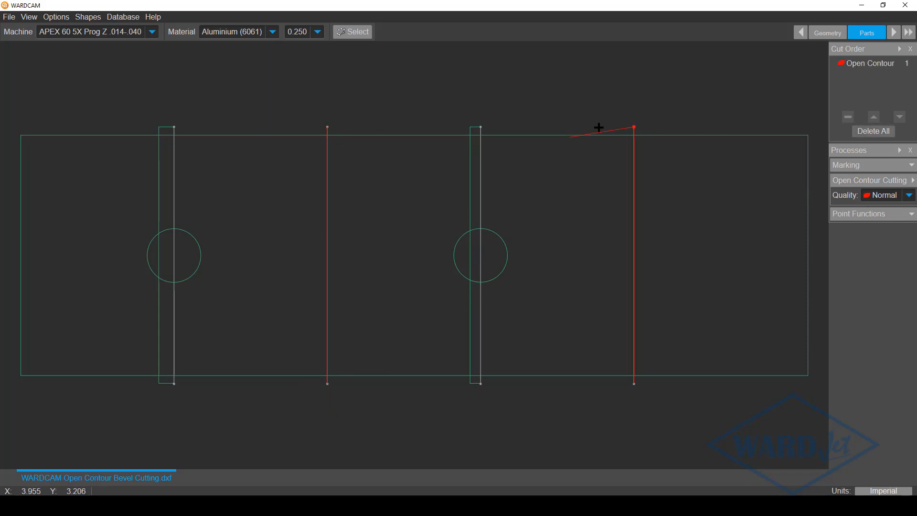
left_click(665, 102)
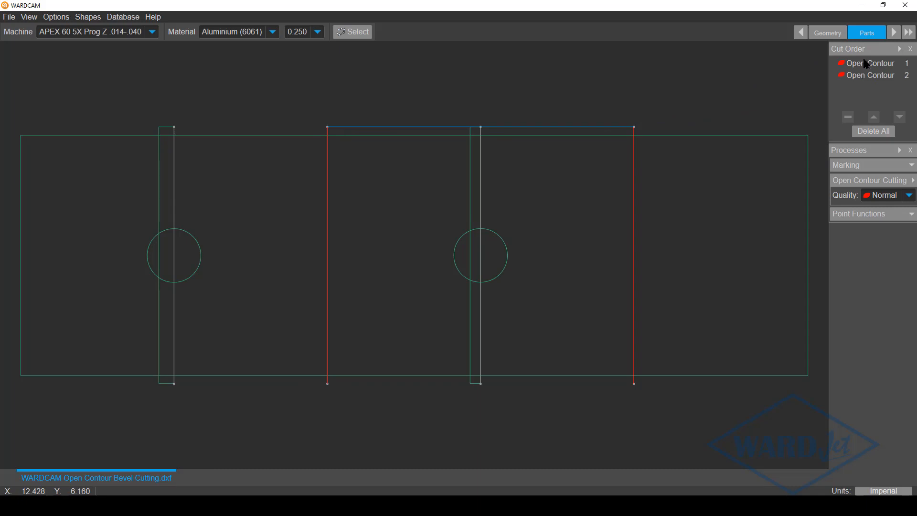
- Proceed to the Tool Path stage, add leads automatically, and delete the large outer rectangle's outside lead from the cut order
left_click(895, 32)
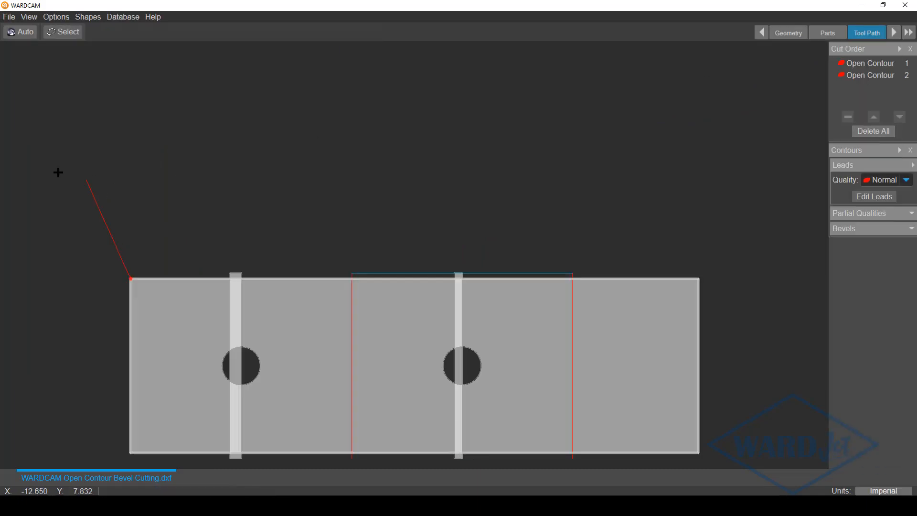
left_click(27, 36)
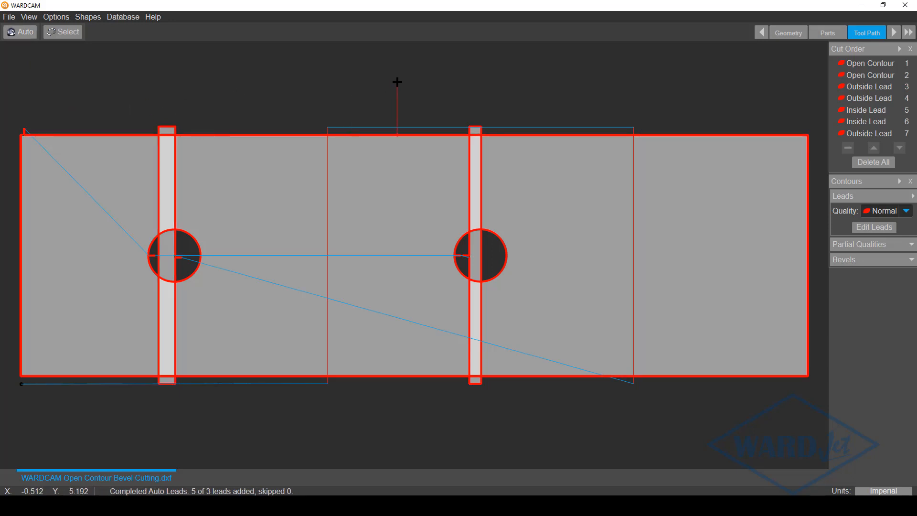
scroll(397, 82, "down", 2)
middle_click_drag(397, 82, 391, 133)
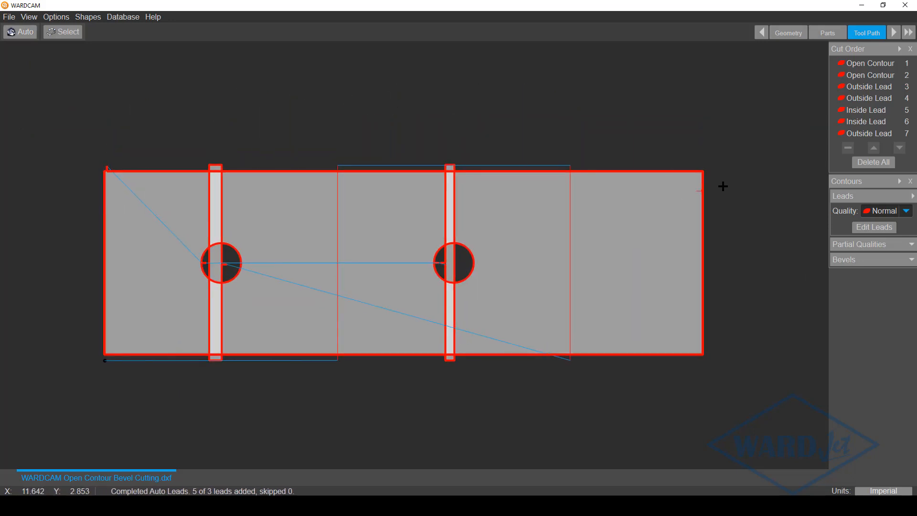
left_click(860, 135)
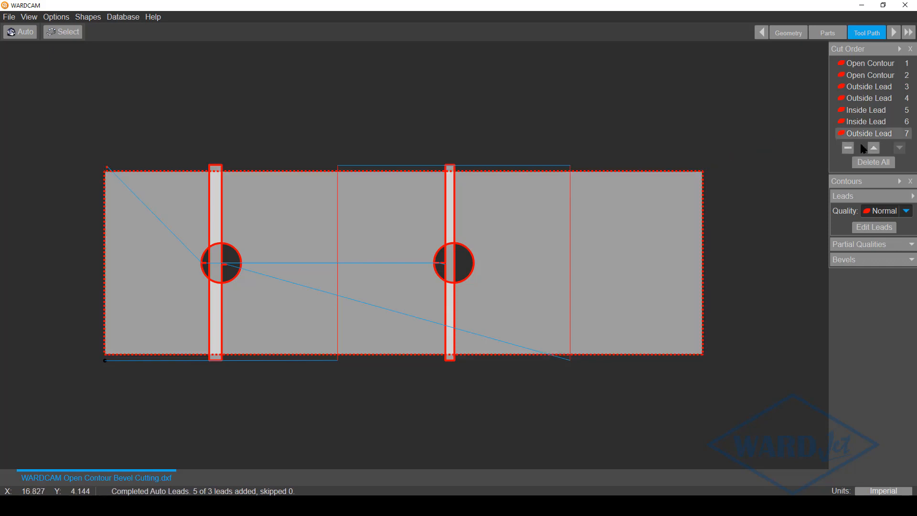
left_click(848, 148)
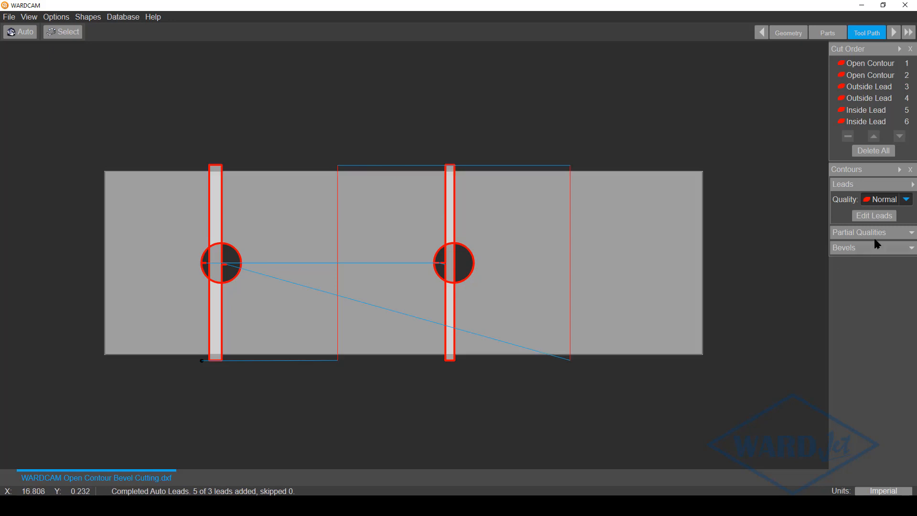
- Set the bevel height to 0.25 in for a Top bevel at 45 degrees
left_click(911, 248)
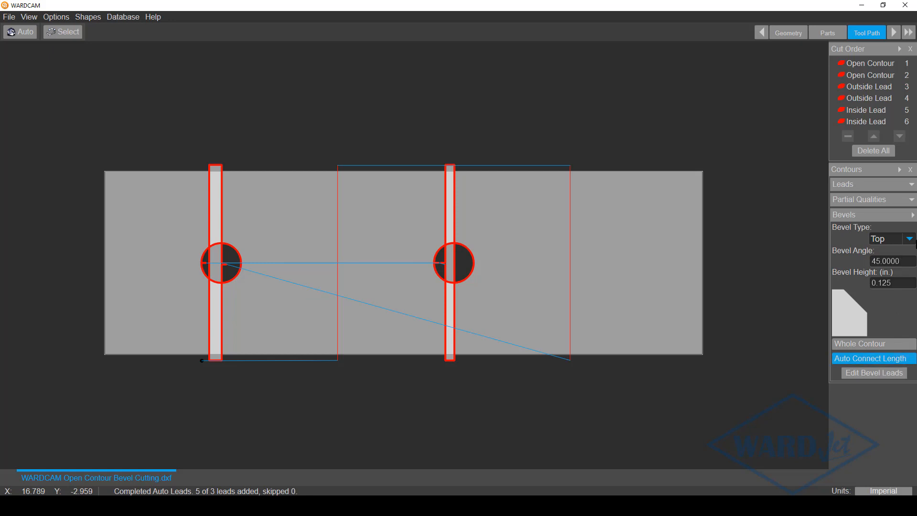
left_click(910, 241)
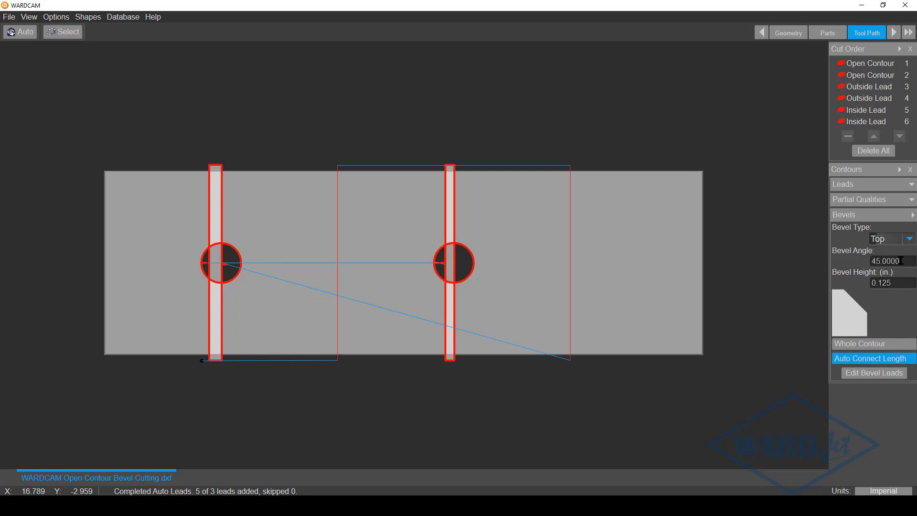
left_click(899, 254)
left_click_drag(902, 283, 850, 288)
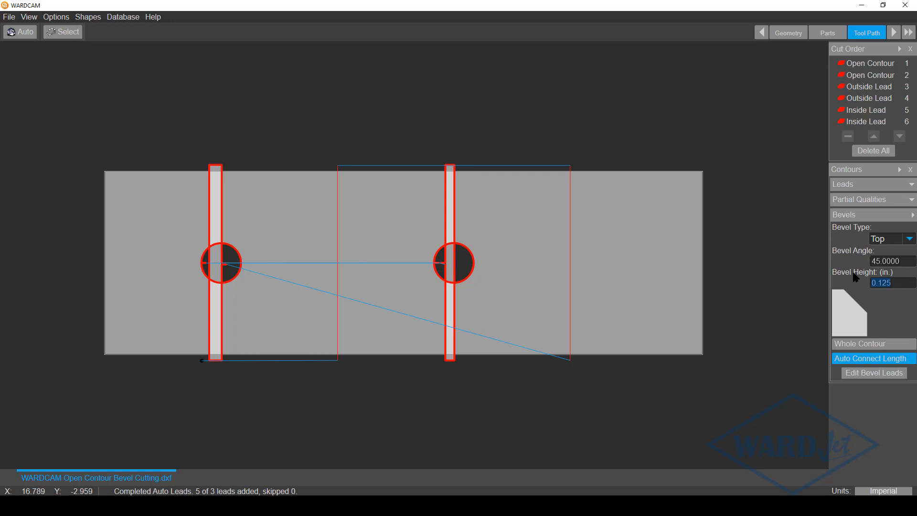
type(".25")
key("Return")
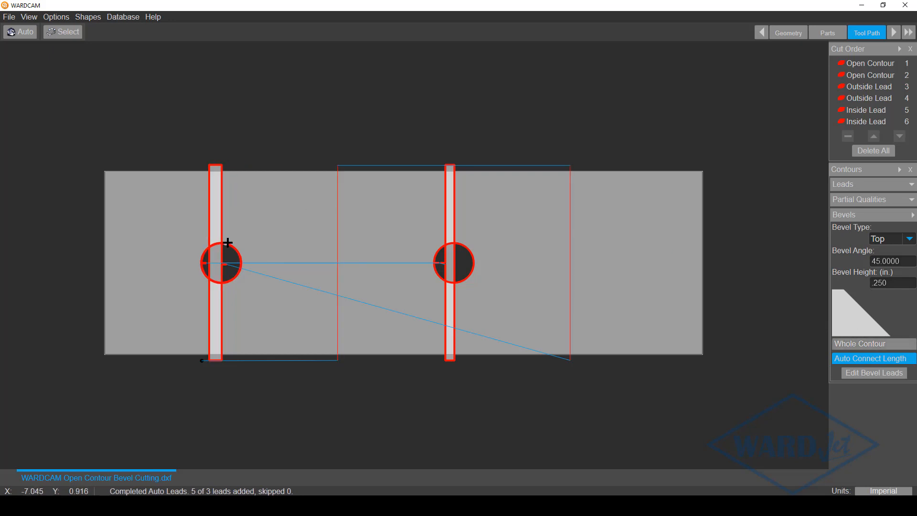
- Try applying the 45-degree top bevel along the full right edge of the left narrow rectangle
scroll(245, 216, "up", 2)
scroll(256, 185, "down", 3)
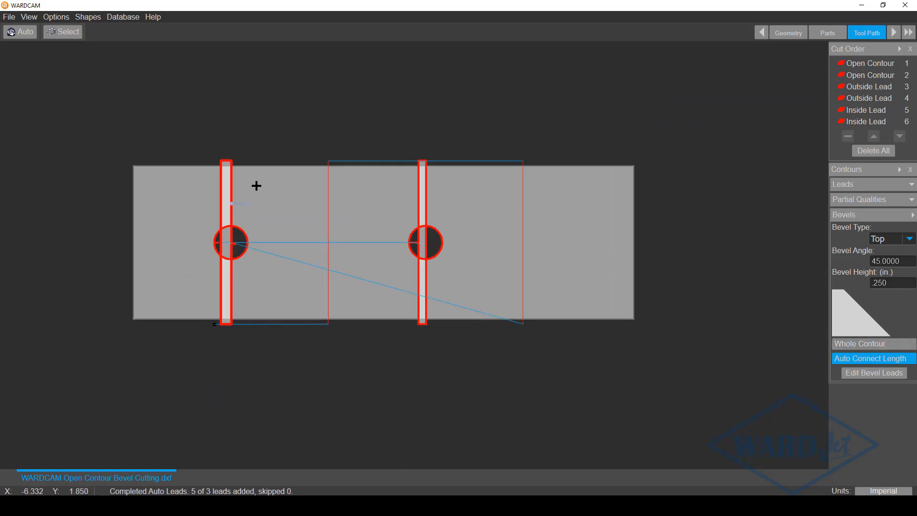
left_click(265, 124)
left_click(266, 375)
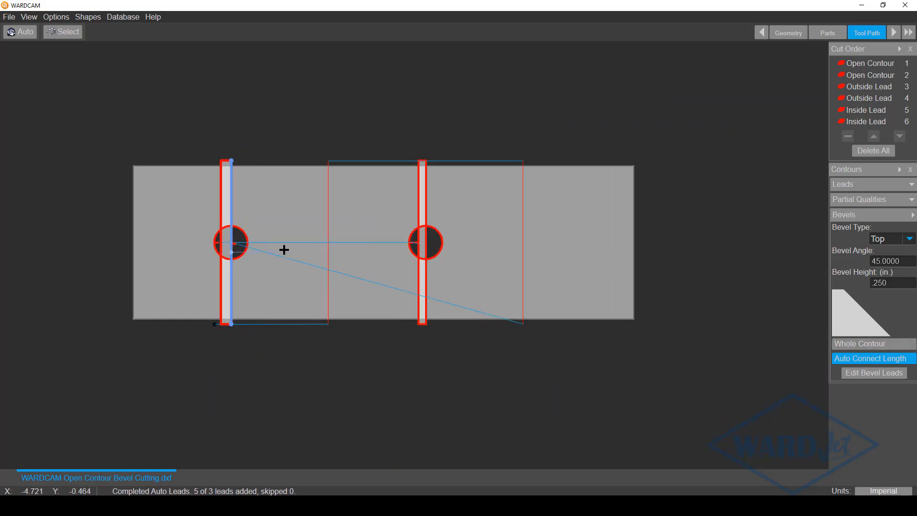
scroll(263, 239, "up", 2)
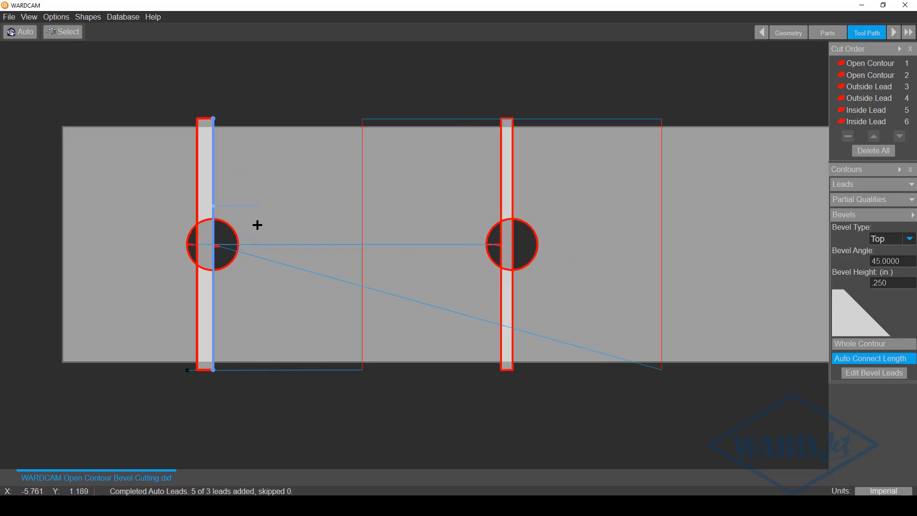
left_click(268, 254)
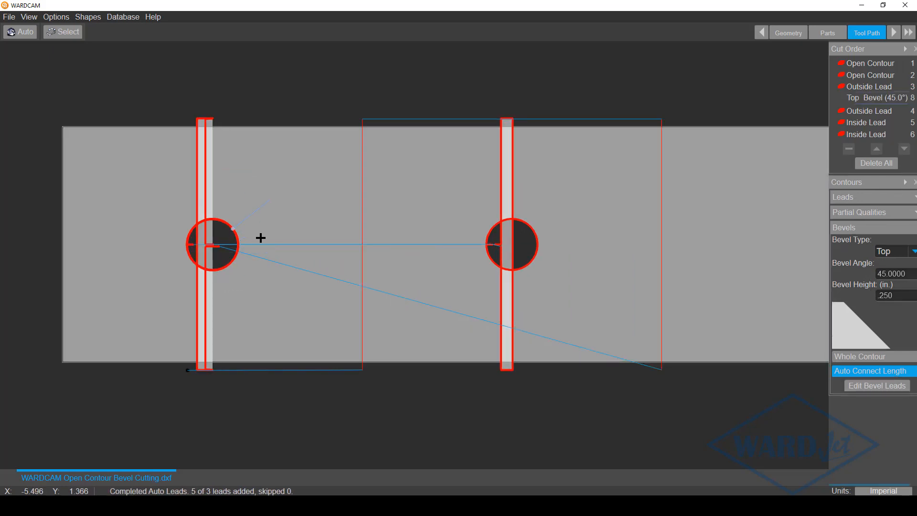
- Delete the left narrow rectangle's outside lead with its bevel and place a new Normal-quality outside lead at its upper end
left_click(871, 89)
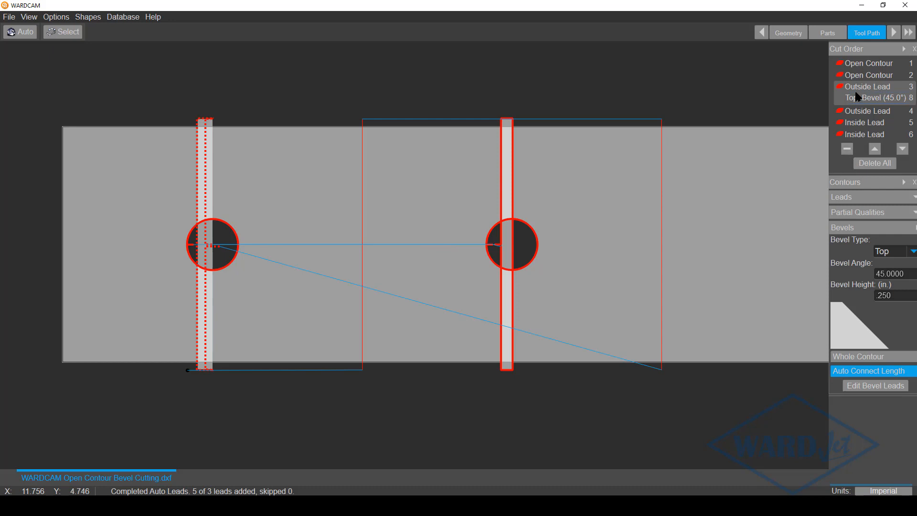
left_click(847, 149)
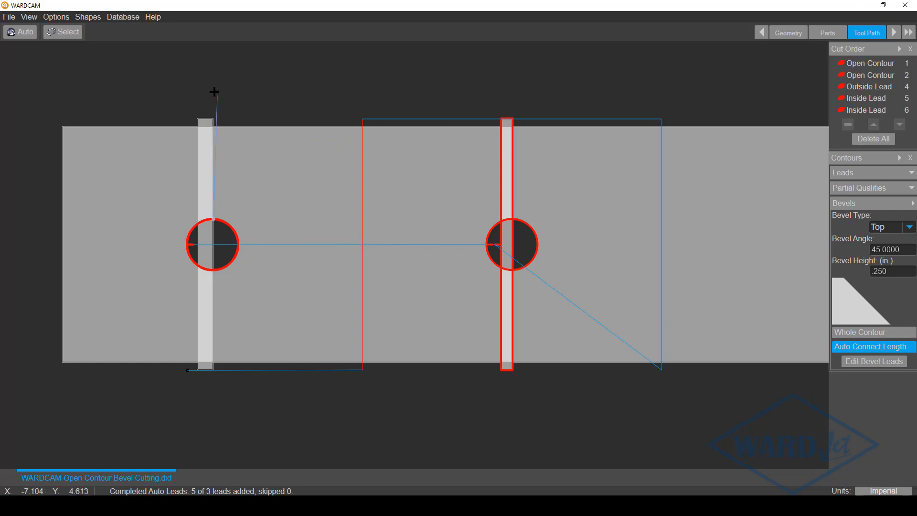
left_click(913, 174)
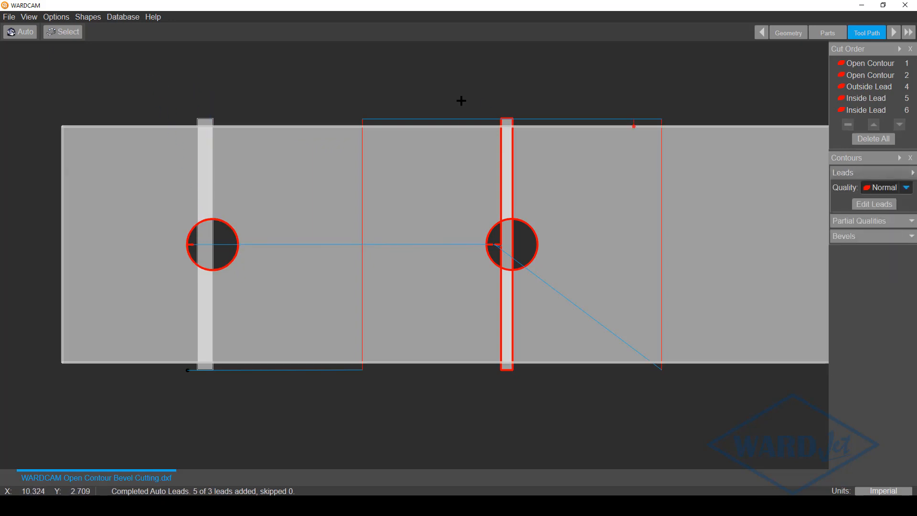
left_click(204, 85)
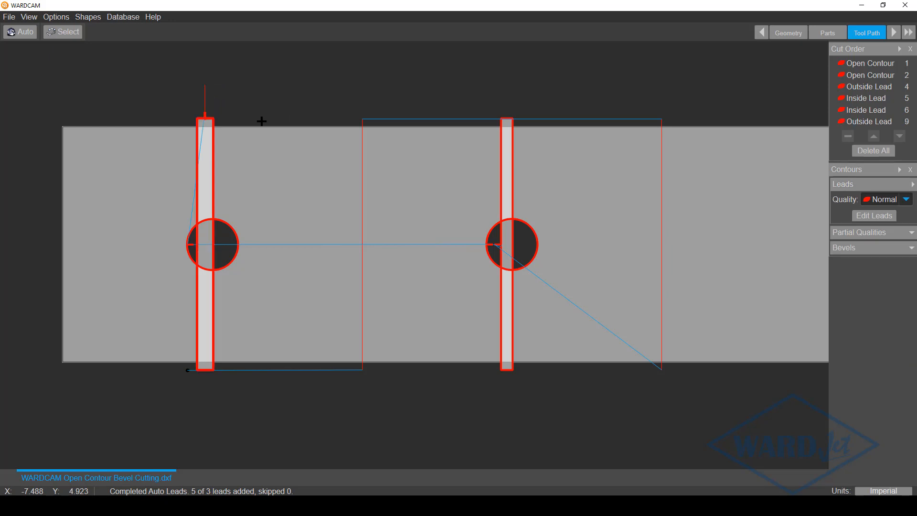
- Set the bevel height to 0.249 in and apply the 45-degree top bevel to the left narrow rectangle's right edge
left_click(911, 250)
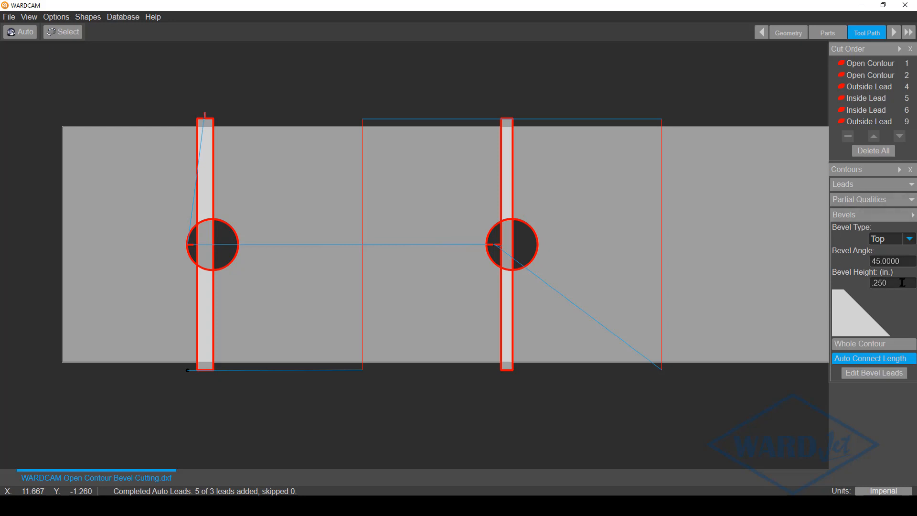
key("BackSpace")
key("BackSpace")
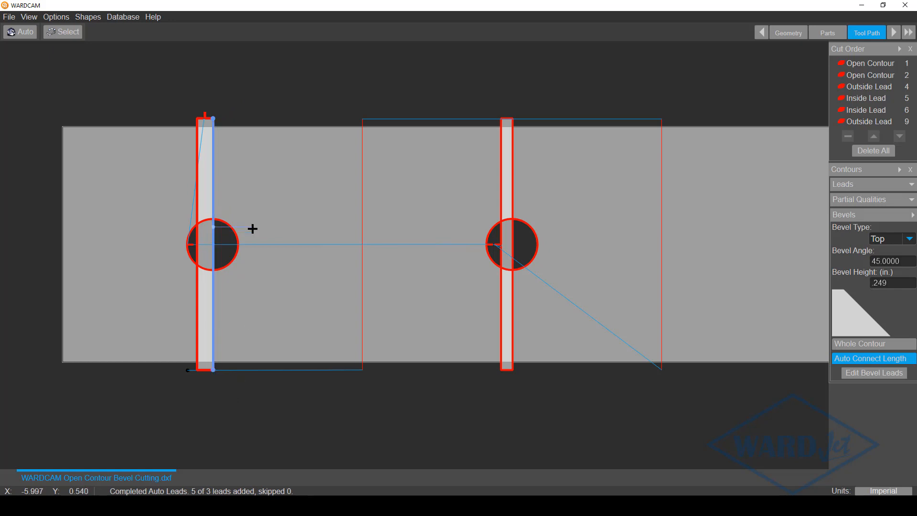
left_click(256, 244)
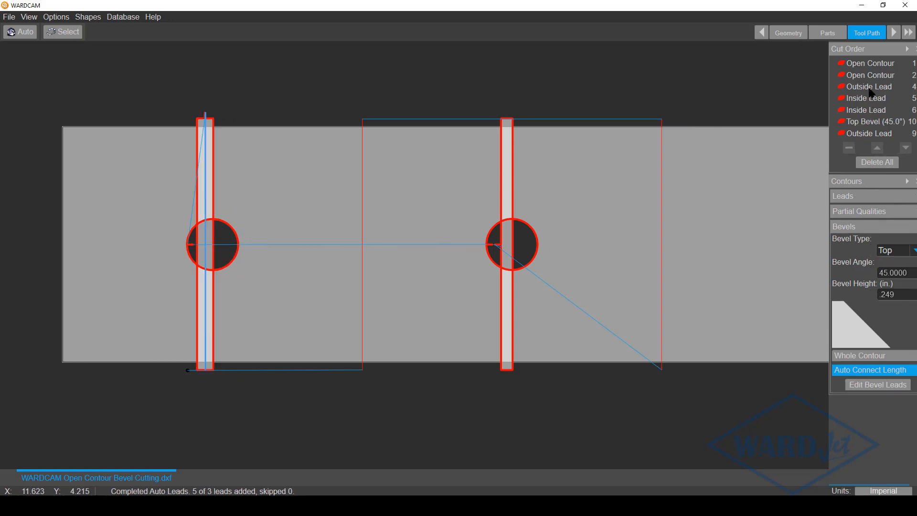
- Delete the left narrow rectangle's outside lead from the cut order, keeping only its top bevel
left_click(862, 122)
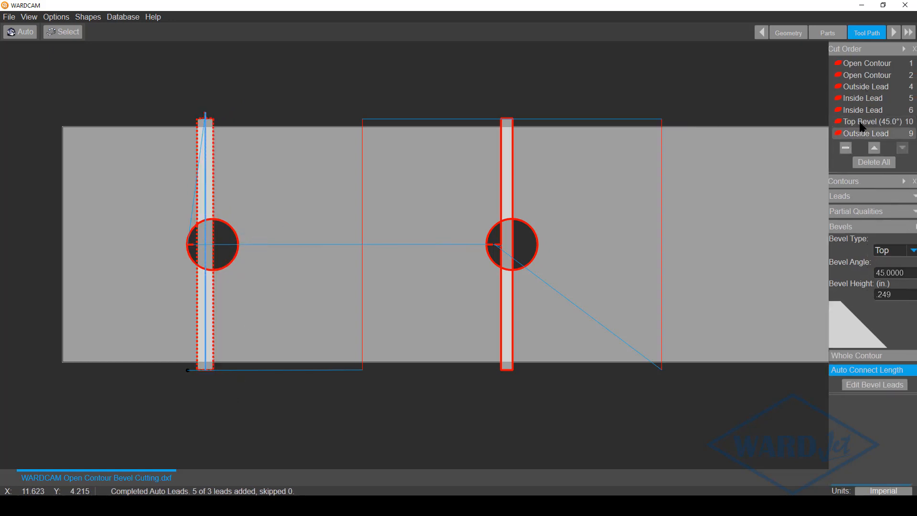
left_click(860, 123)
left_click(861, 132)
left_click(845, 148)
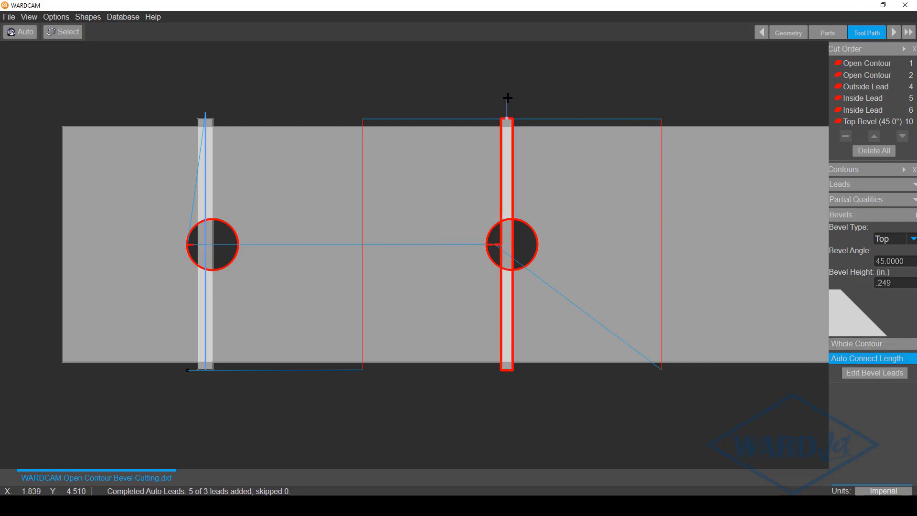
- Apply the 45-degree top bevel to the right narrow rectangle and delete its outside lead from the cut order
left_click(594, 268)
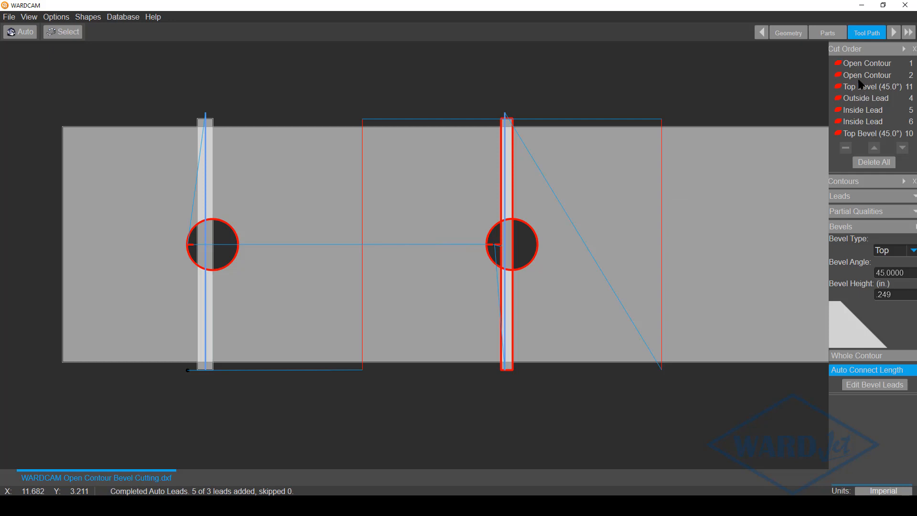
left_click(864, 102)
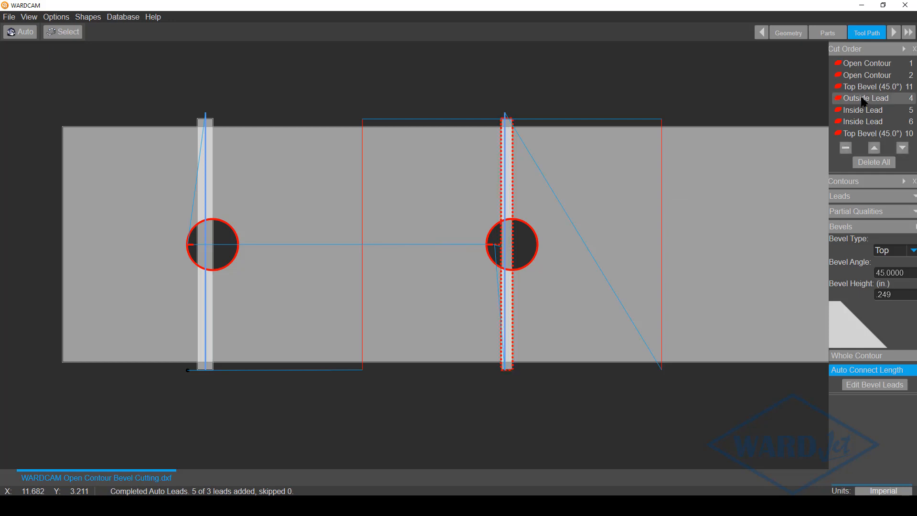
left_click(846, 148)
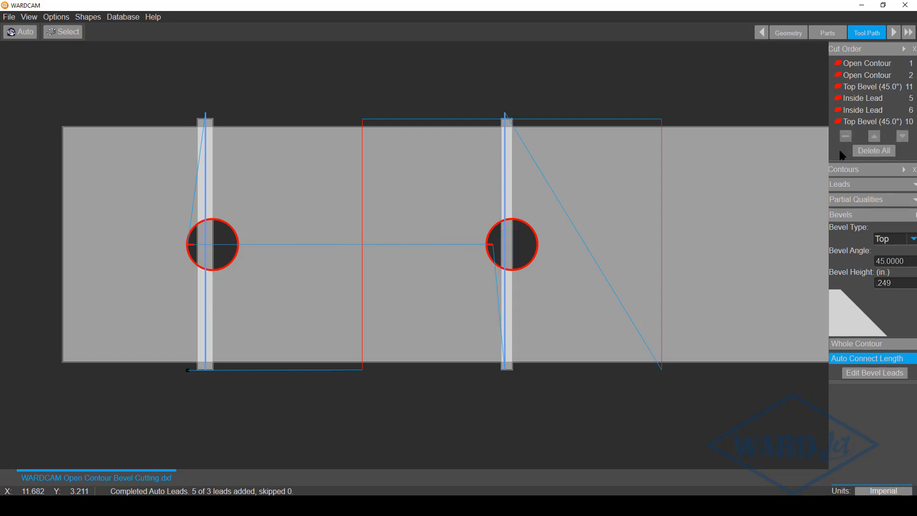
- Check which cut each cut order entry represents and move the right narrow rectangle's top bevel to first place
left_click(871, 66)
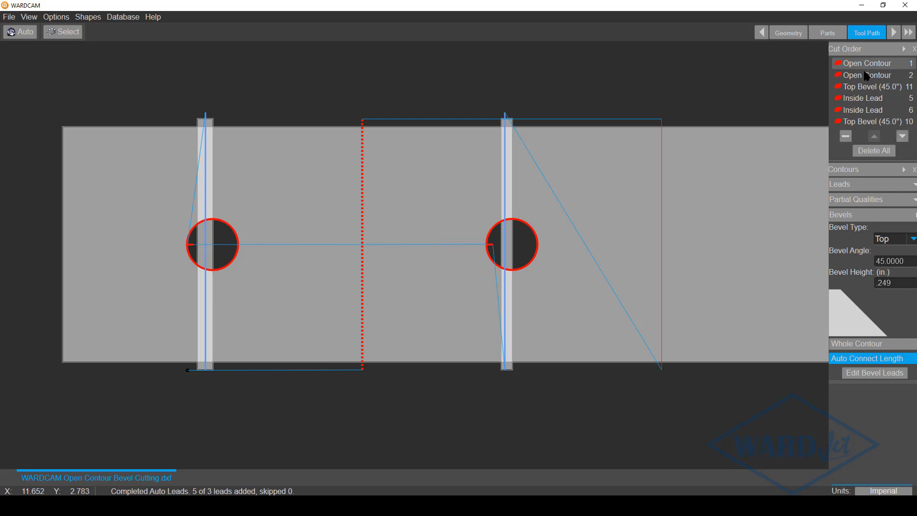
left_click(867, 77)
left_click(862, 88)
left_click(860, 99)
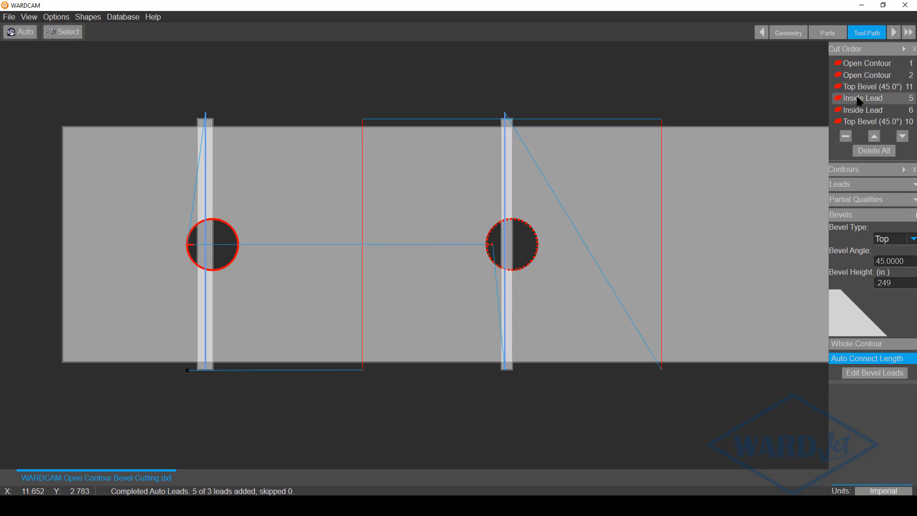
left_click(856, 113)
left_click(857, 122)
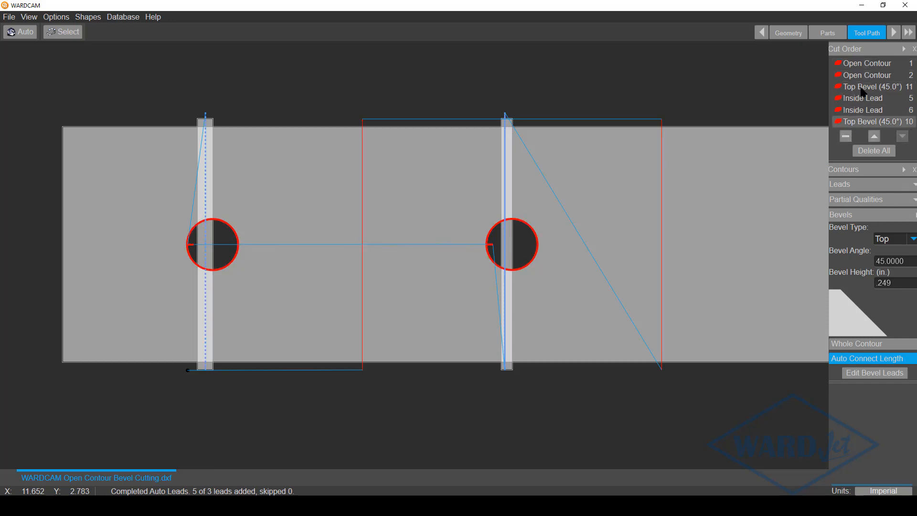
left_click(864, 88)
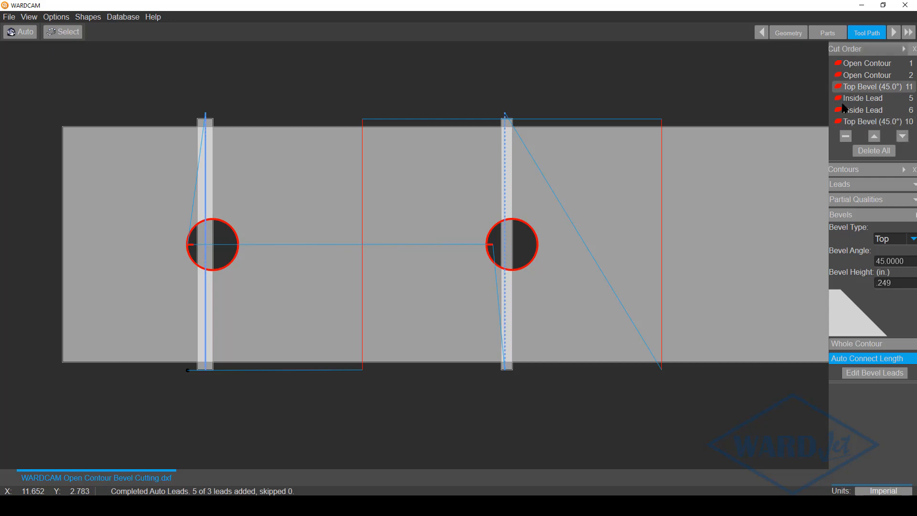
left_click(875, 137)
left_click(875, 136)
- Move the left narrow rectangle's top bevel to second place in the cut order and check both bevel entries
left_click(871, 123)
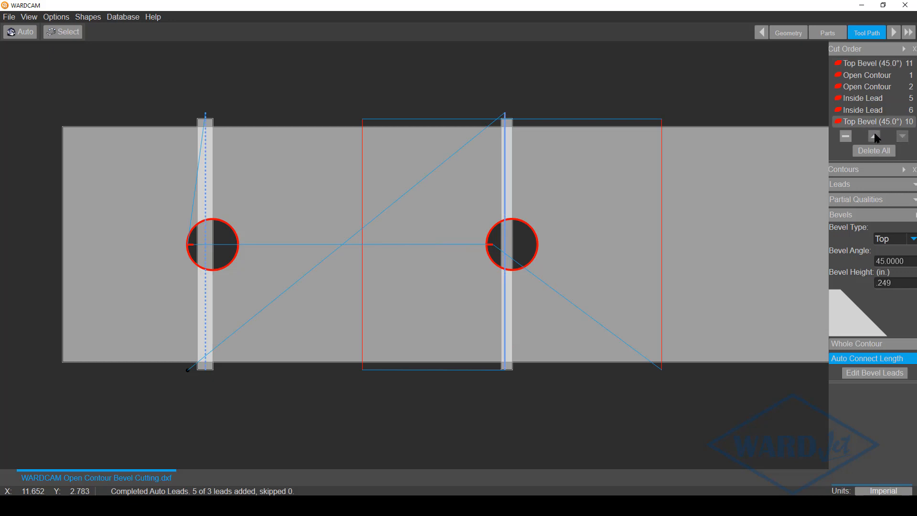
left_click(874, 136)
left_click(874, 136)
left_click(874, 137)
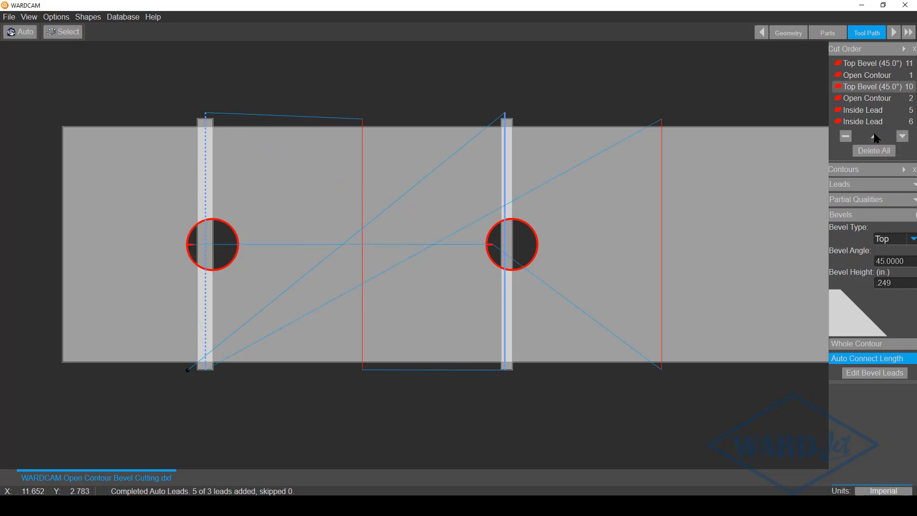
left_click(874, 137)
left_click(874, 63)
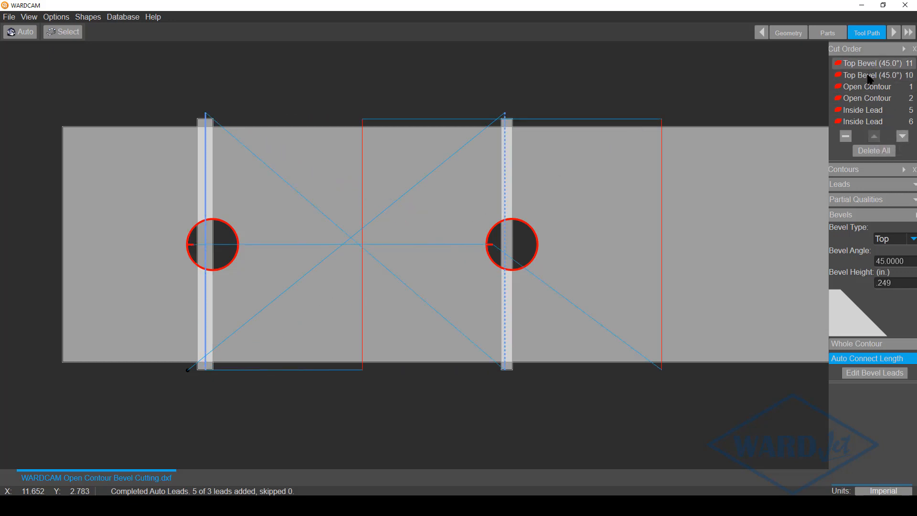
left_click(869, 76)
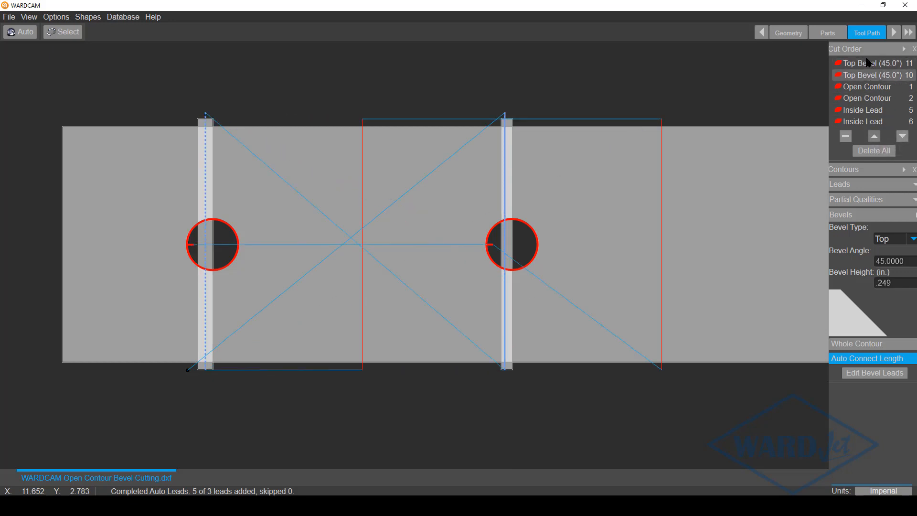
- Go to the Post stage and set the start point at the plate's lower-left corner, X -11.875, Y -3.625
left_click(895, 33)
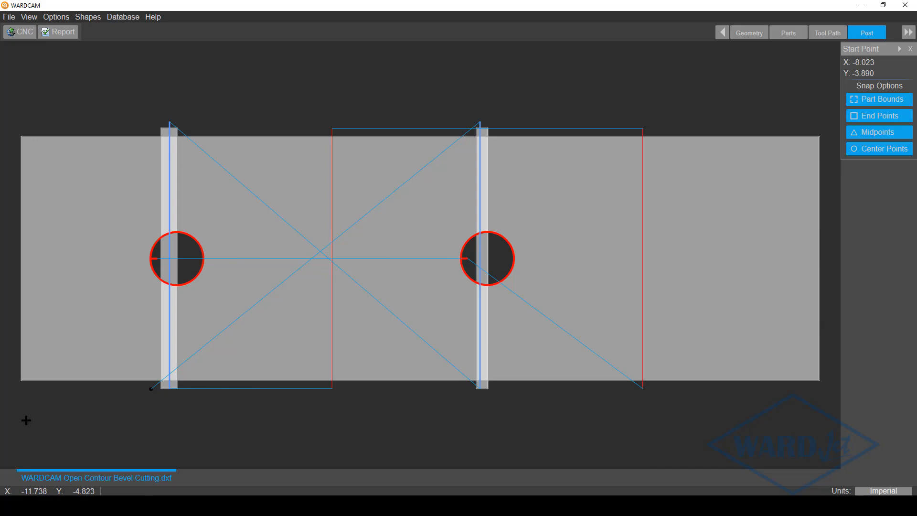
scroll(127, 397, "up", 3)
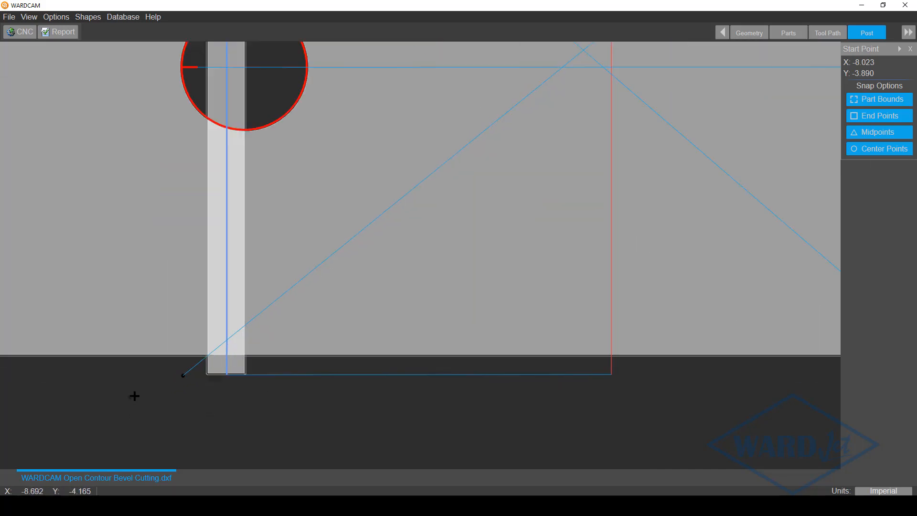
scroll(186, 229, "down", 1)
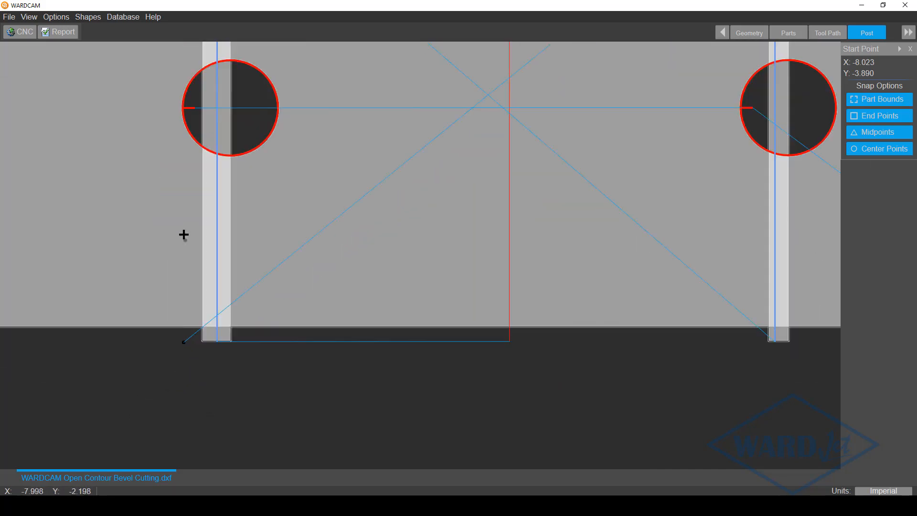
scroll(183, 344, "down", 2)
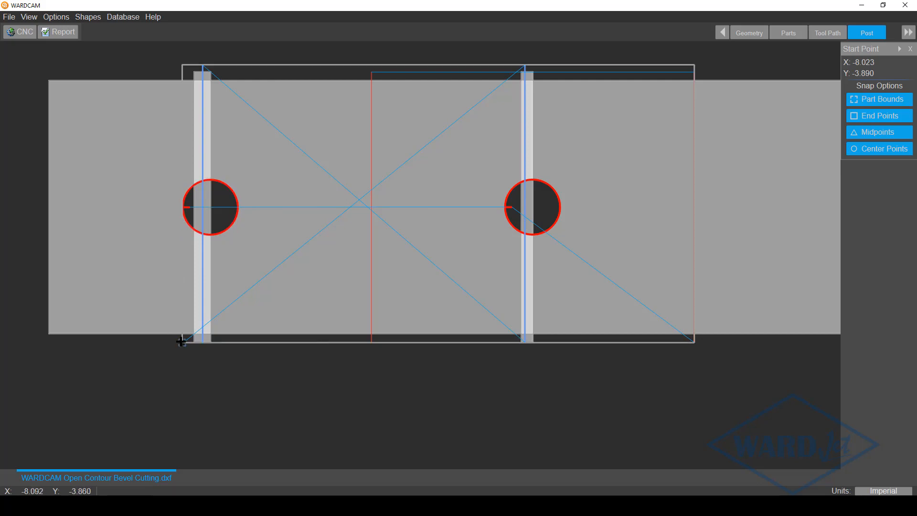
left_click(49, 332)
- Post the CNC program to Documents as "WARDCAM Open Contour Bevel Cutting.cnc" and maximize the opened code file
left_click(22, 32)
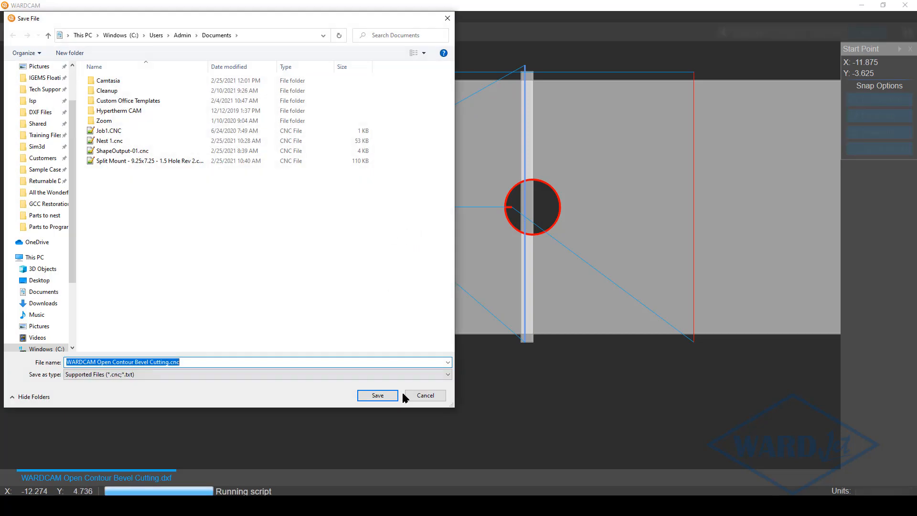
left_click(388, 397)
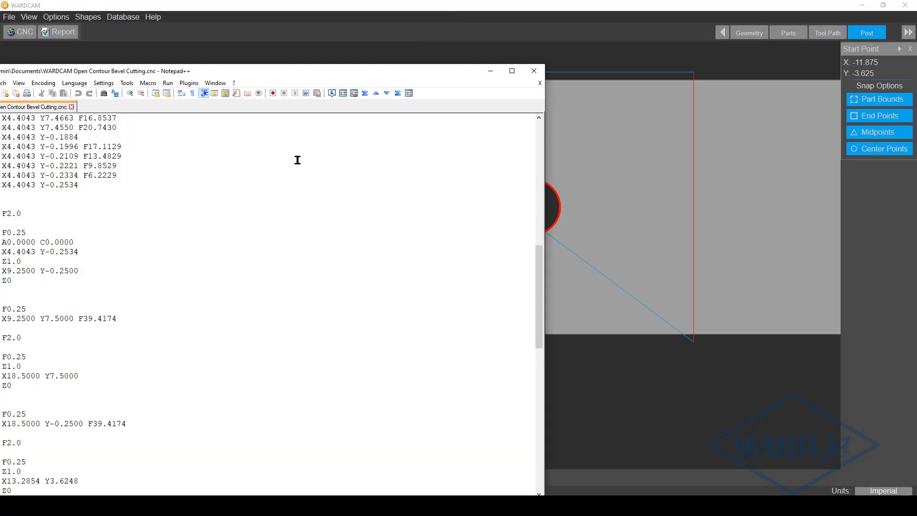
left_click_drag(326, 73, 489, 32)
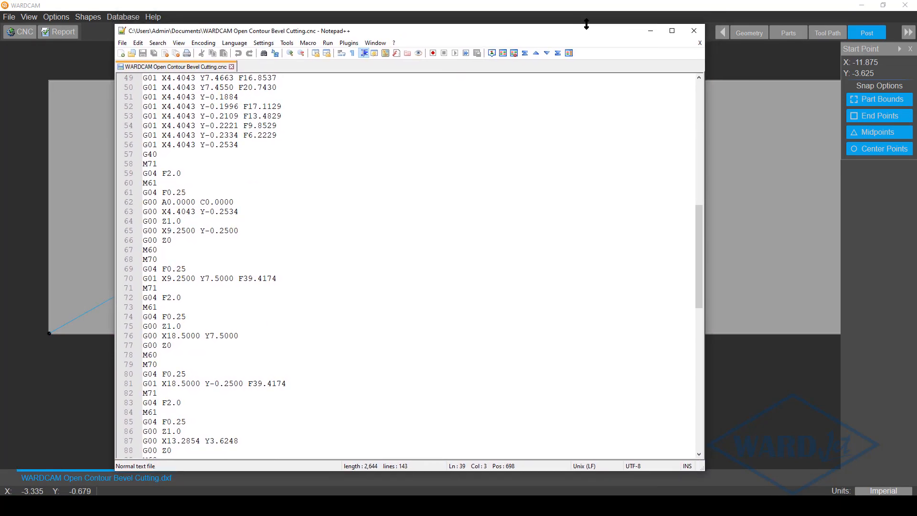
left_click(671, 32)
- Examine the start of the CNC code, following the head tilt, positioning and cutting moves of the first bevel
scroll(217, 138, "up", 16)
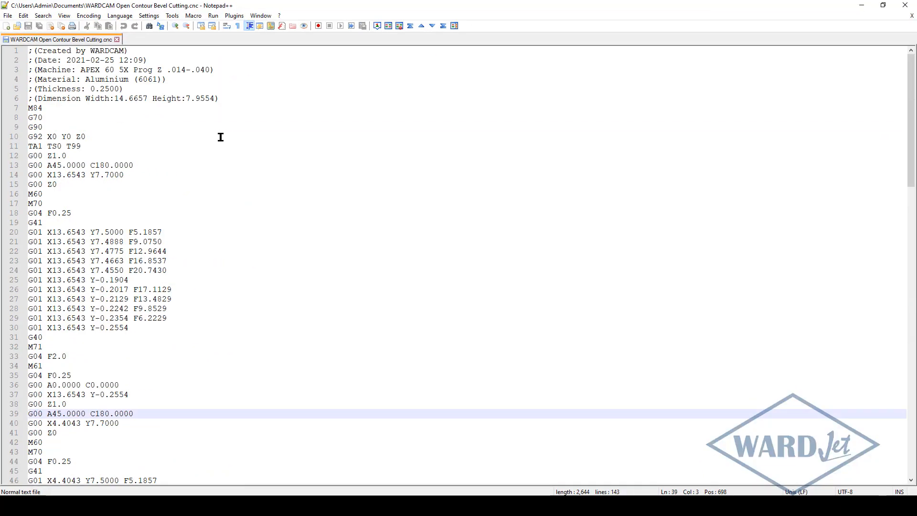
left_click(87, 155)
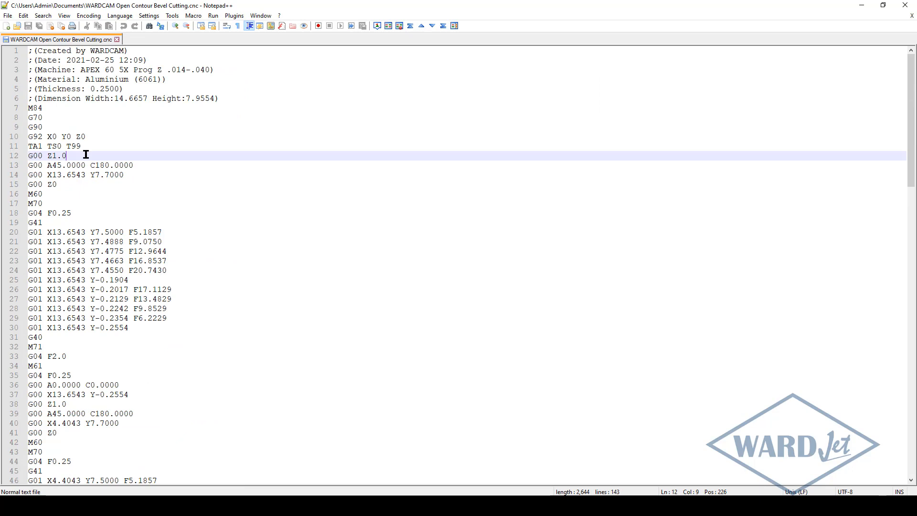
left_click(145, 164)
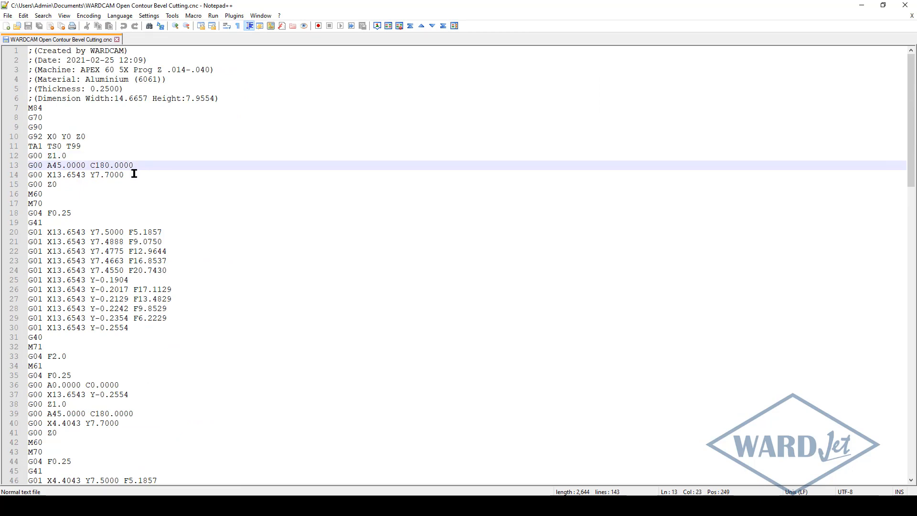
left_click(134, 174)
left_click(131, 182)
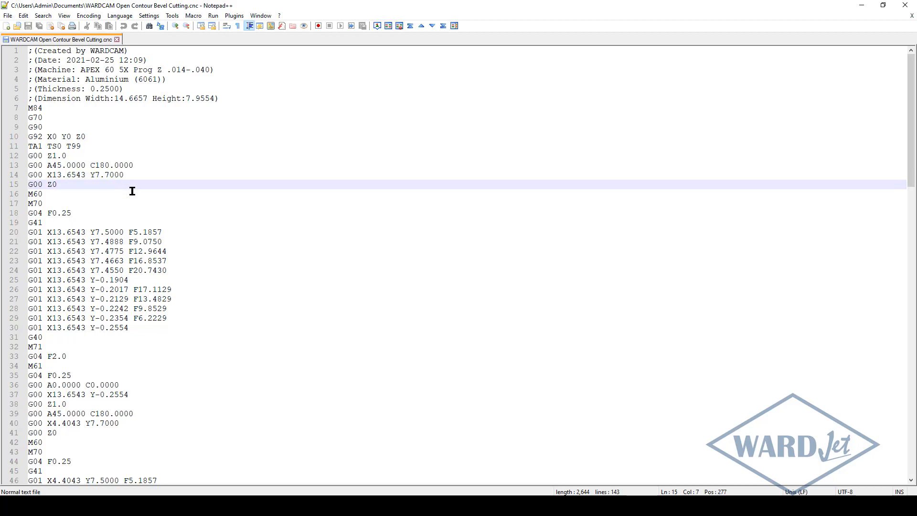
left_click(172, 241)
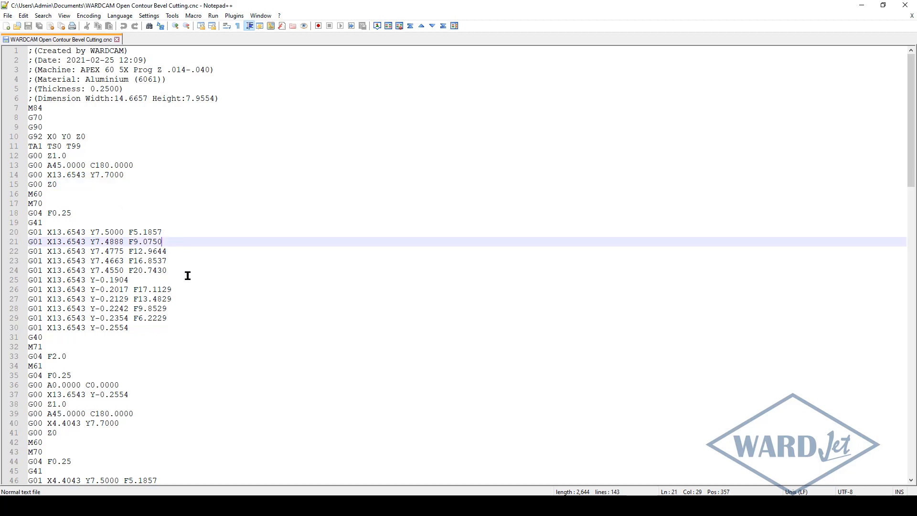
- Examine the code between the two bevel cuts, including the head reset, Z retract, re-tilt and move to the second bevel
scroll(186, 275, "down", 5)
left_click(133, 243)
left_click(138, 252)
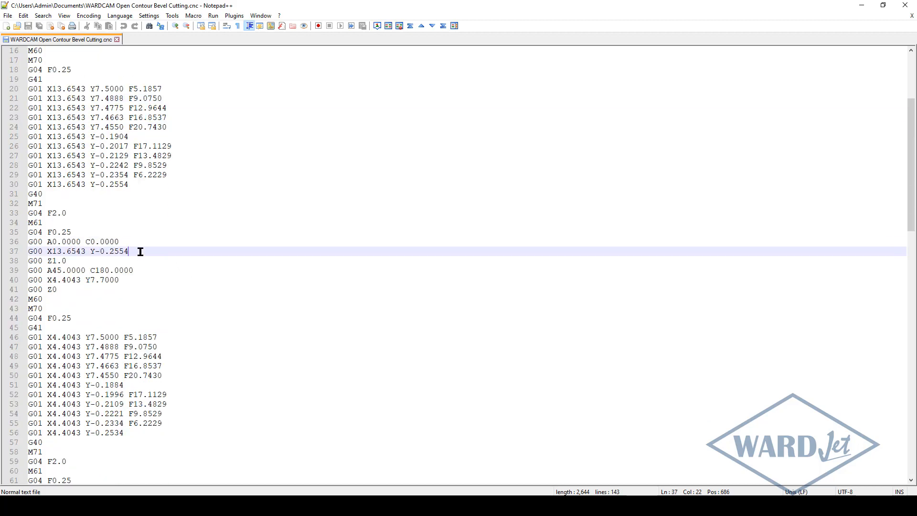
left_click(136, 259)
left_click(140, 269)
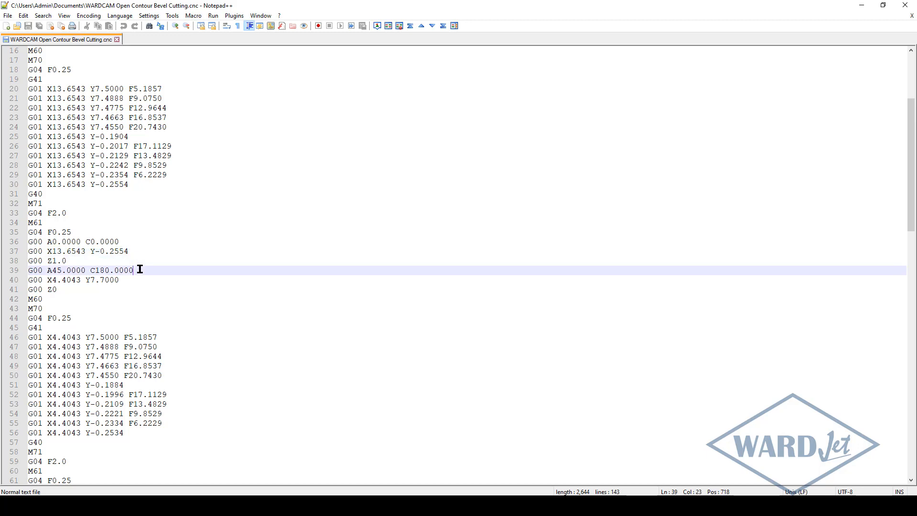
left_click(137, 278)
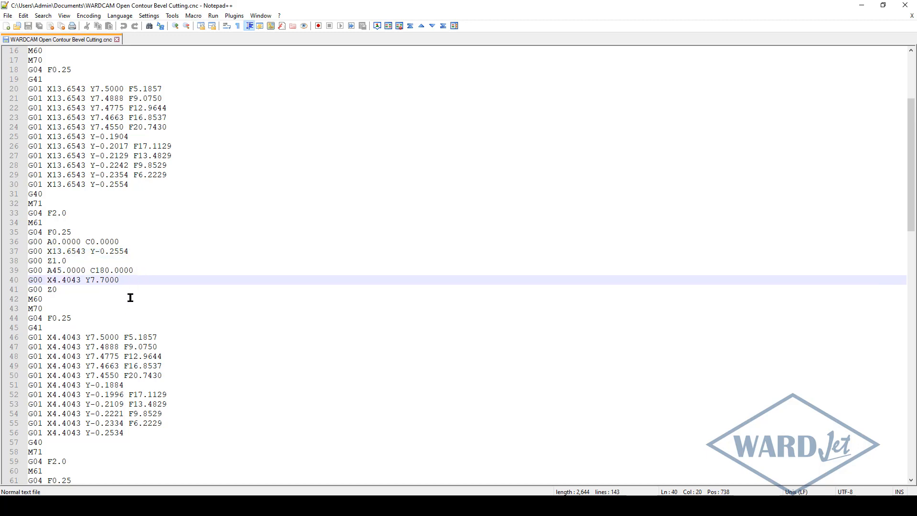
left_click(85, 289)
- Review the remaining code for the open contours and circular holes, and close the CNC file to return to WARDCAM
scroll(176, 277, "down", 8)
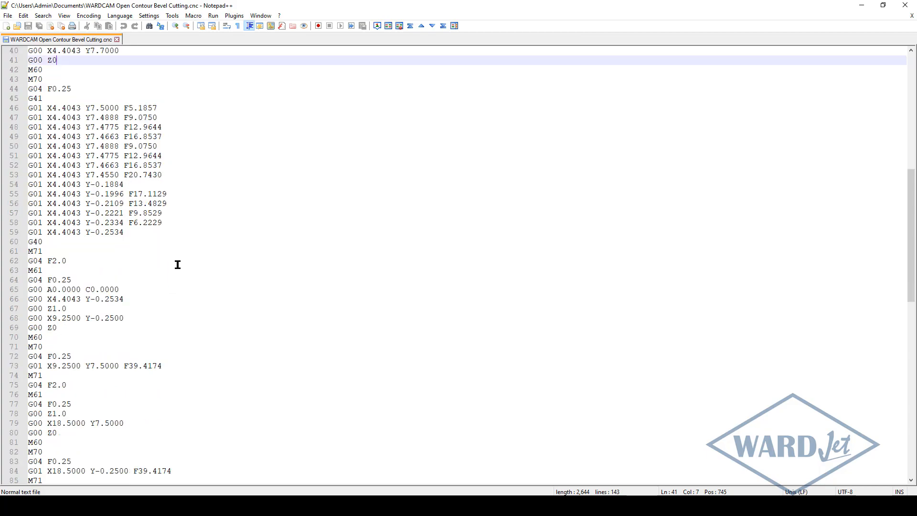
scroll(143, 205, "down", 6)
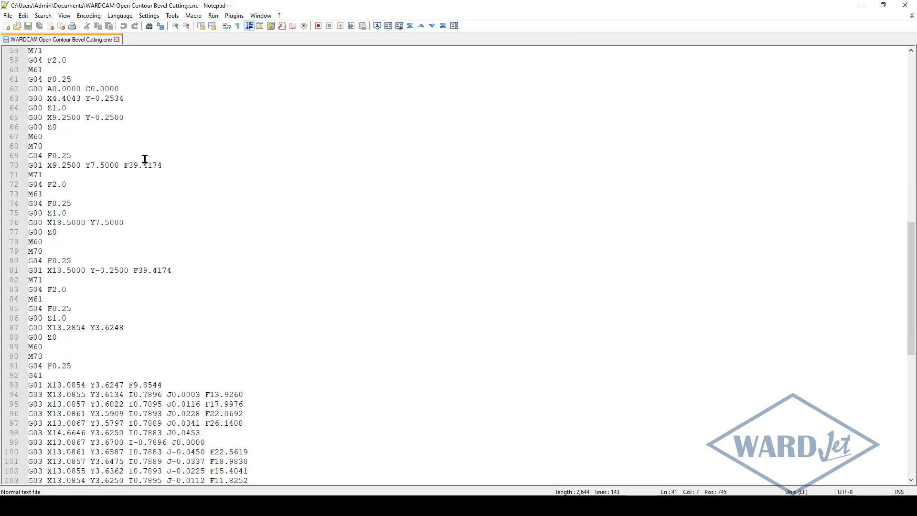
scroll(145, 159, "down", 14)
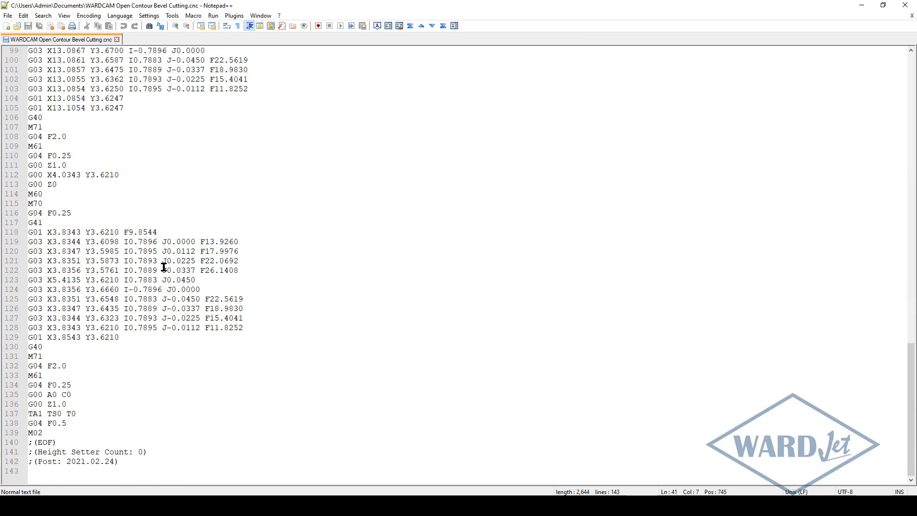
scroll(164, 267, "up", 20)
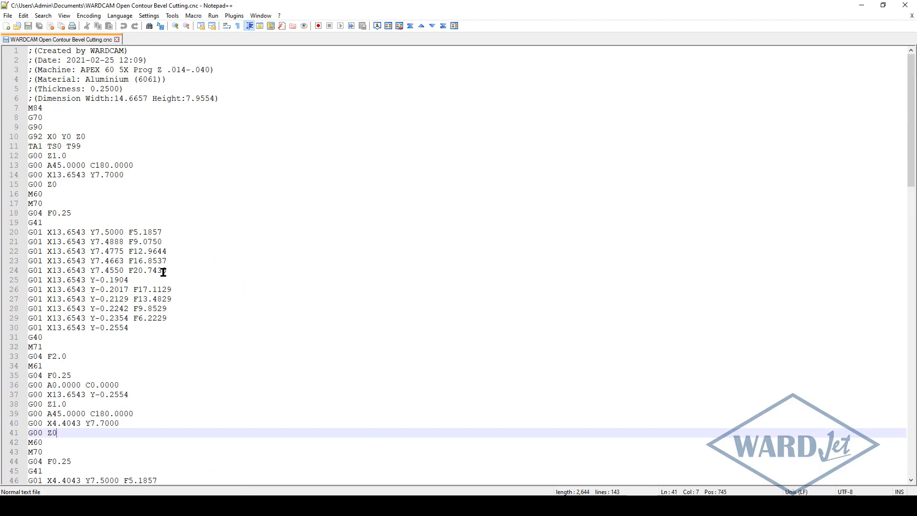
left_click(906, 6)
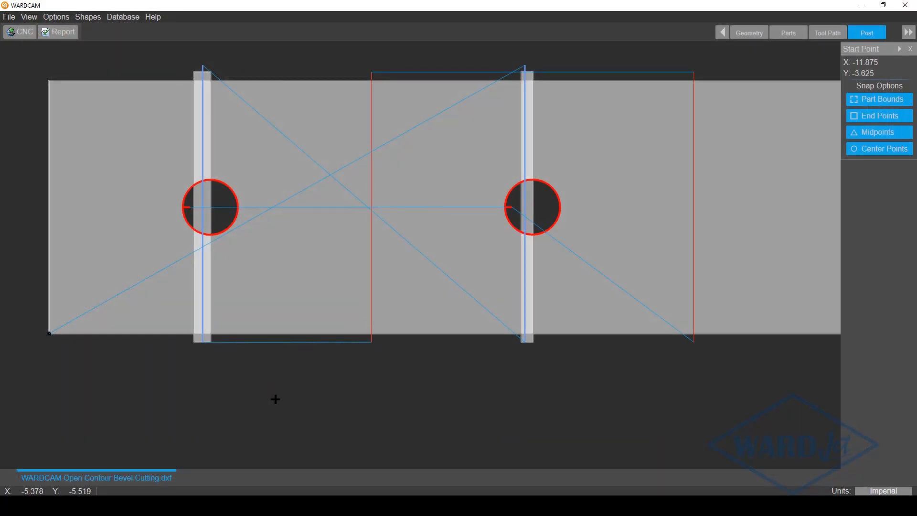